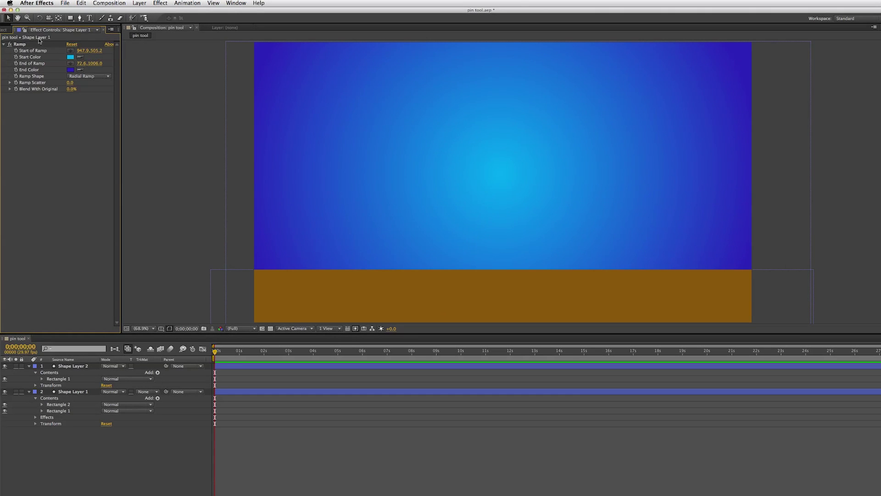
# - Show the Project panel's imported items and select caterpillar.psd
pyautogui.click(5, 30)
pyautogui.click(27, 106)
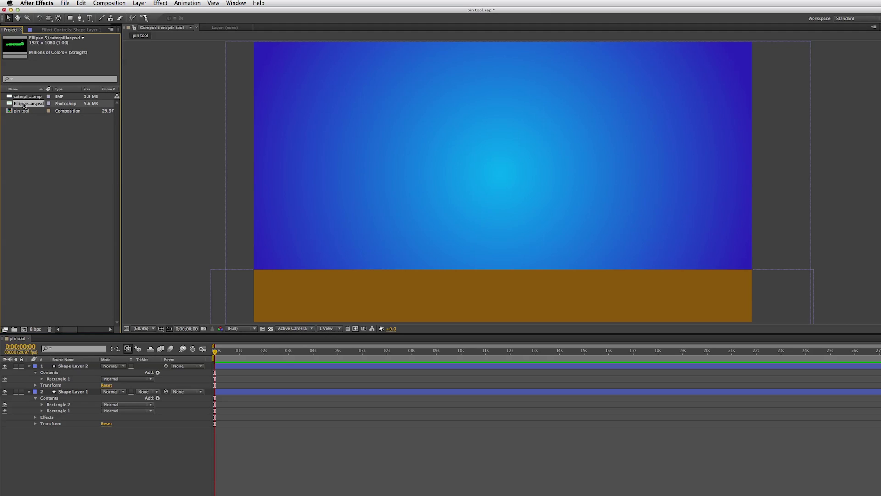
# - Add caterpillar.psd as the top layer of the pin tool composition and move it onto the brown ground
pyautogui.moveTo(24, 105); pyautogui.dragTo(44, 129)
pyautogui.moveTo(103, 291); pyautogui.dragTo(85, 366)
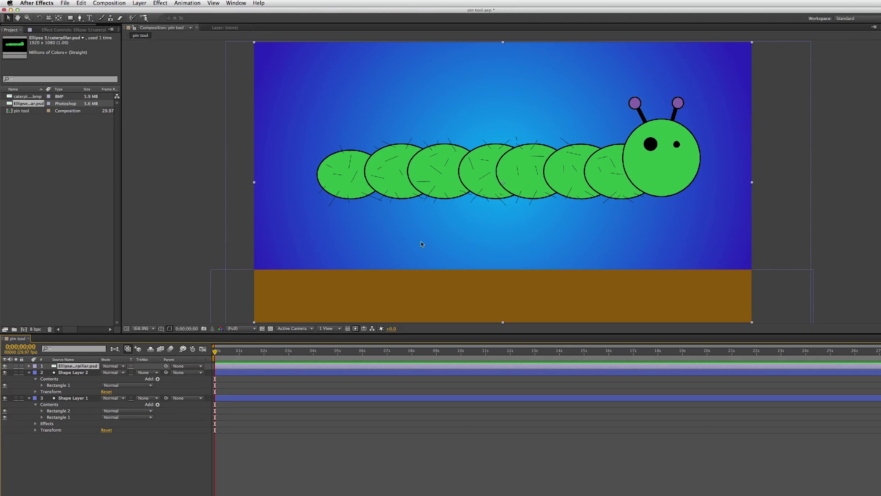
pyautogui.moveTo(502, 173); pyautogui.dragTo(486, 240)
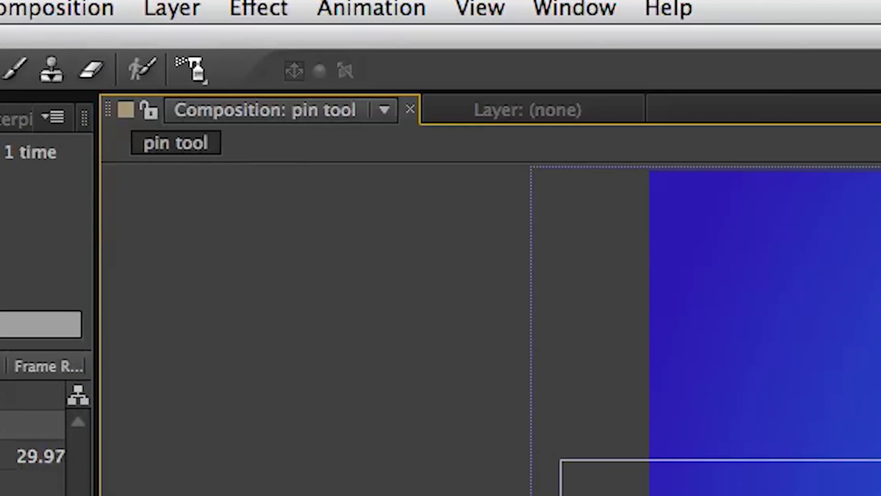
# - Make the Puppet Pin Tool active instead of the Puppet Starch Tool
pyautogui.click(198, 72)
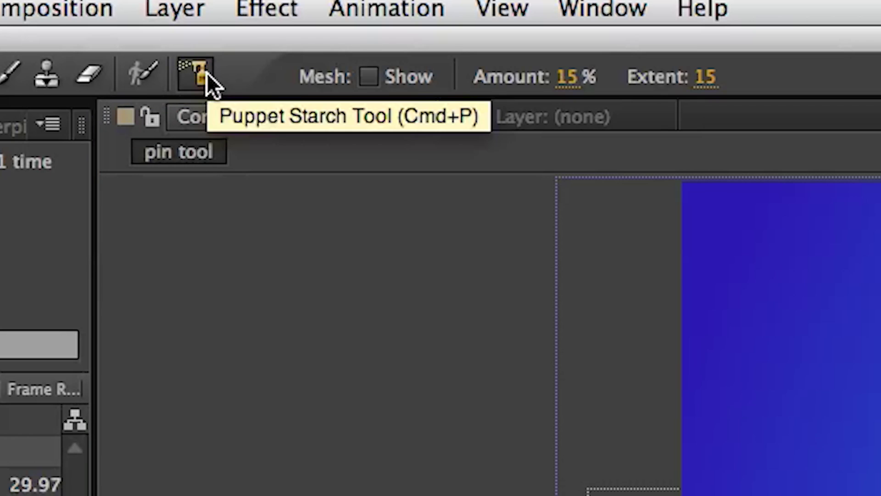
pyautogui.moveTo(197, 70); pyautogui.dragTo(331, 76)
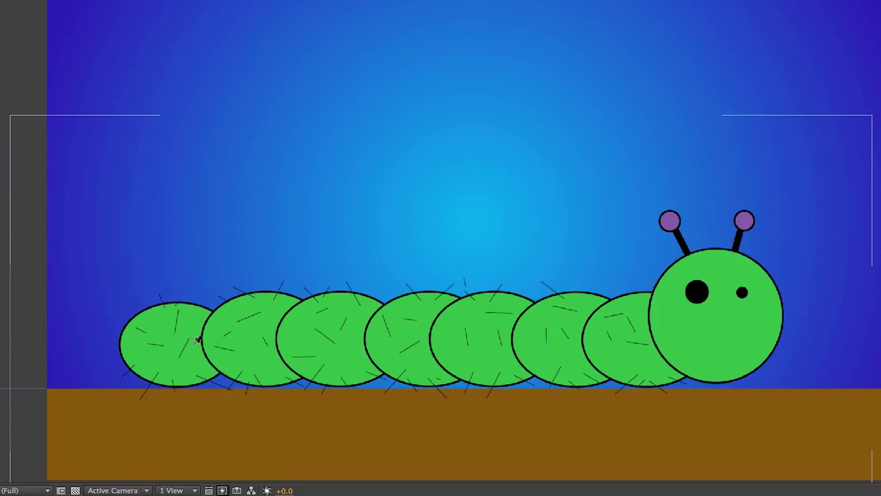
pyautogui.press('v')
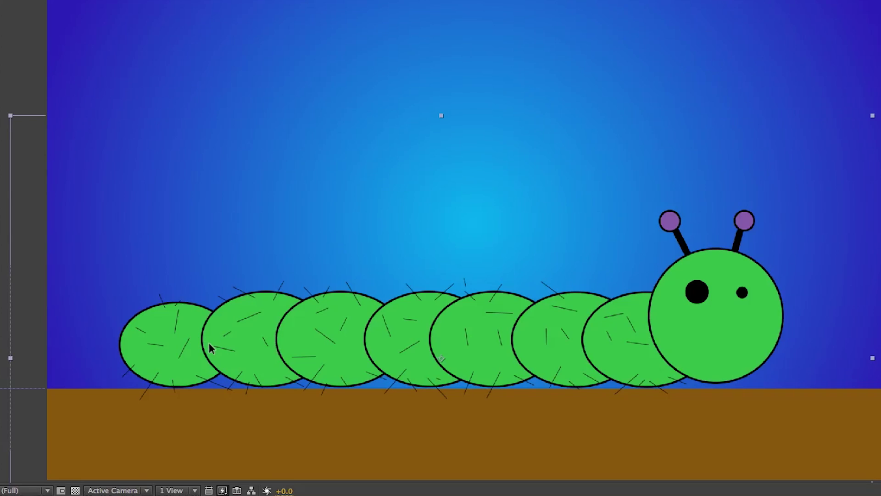
# - Place puppet pins along the caterpillar's body segments, creating a Puppet effect with Mesh 1
pyautogui.click(284, 344)
pyautogui.click(380, 347)
pyautogui.click(489, 346)
pyautogui.click(596, 345)
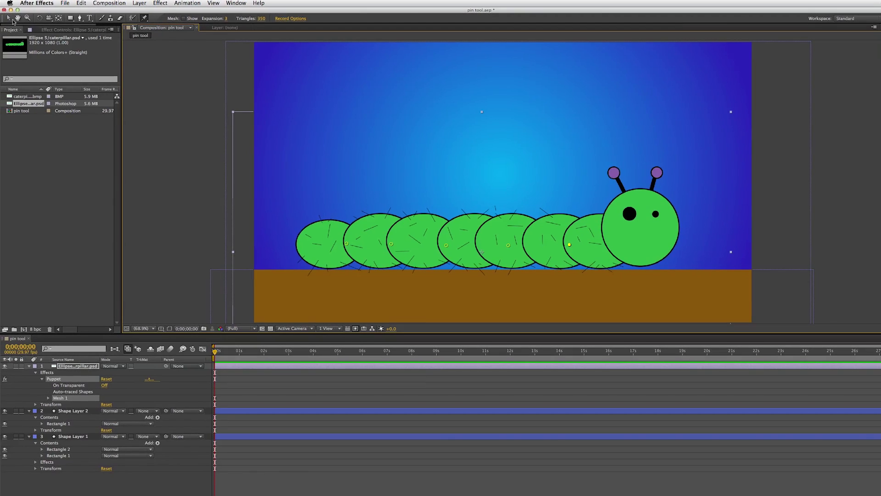
pyautogui.click(10, 19)
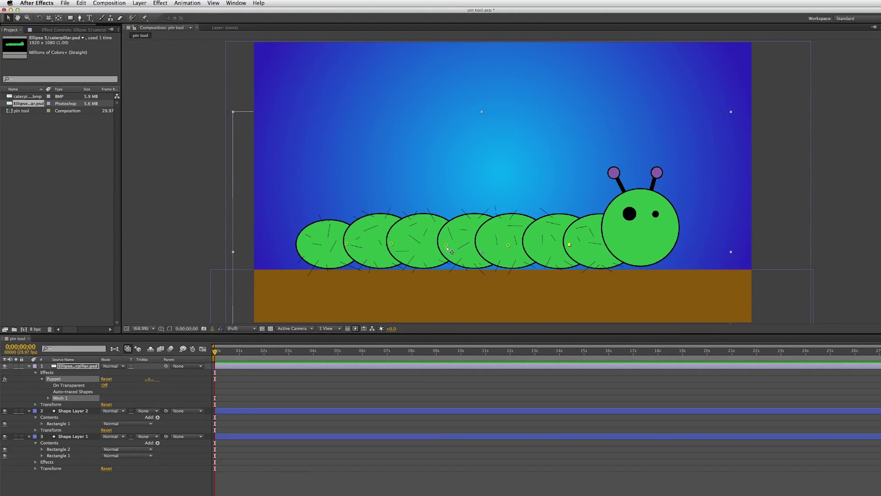
# - Test-bend the body with the pins, undo the bends, and view the Puppet effect in Effect Controls
pyautogui.moveTo(447, 247); pyautogui.dragTo(444, 205)
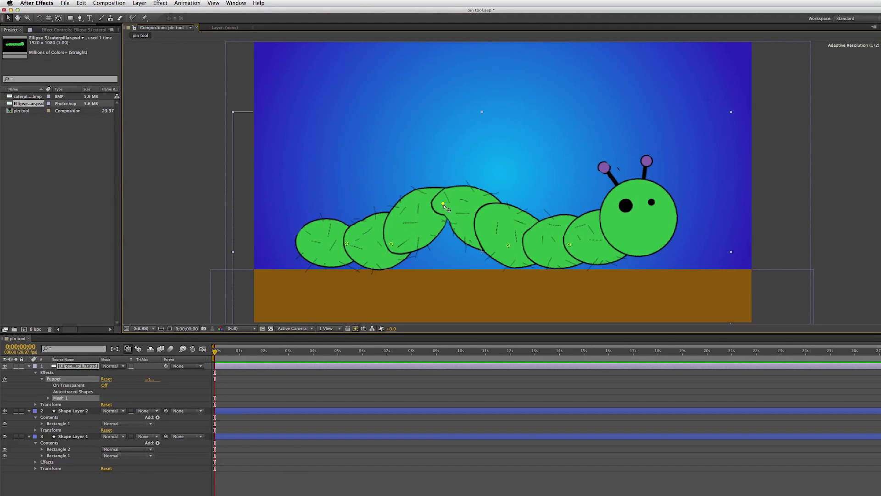
pyautogui.press('super+z')
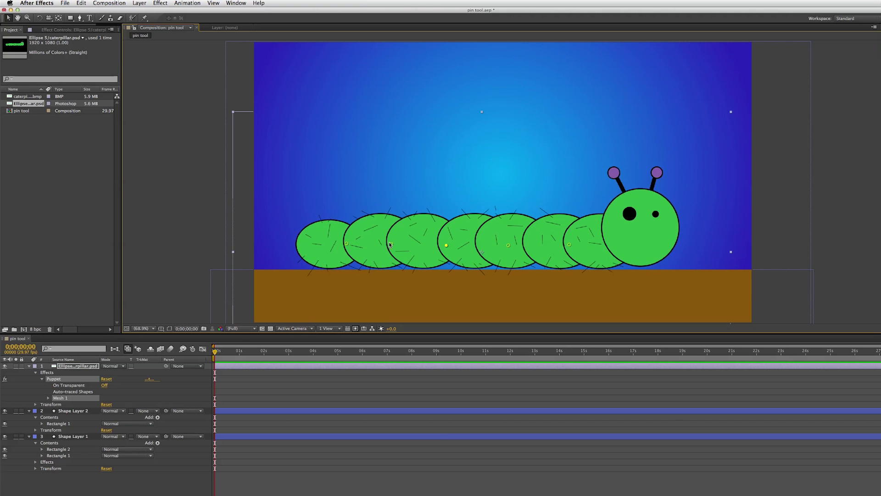
pyautogui.moveTo(391, 243); pyautogui.dragTo(394, 213)
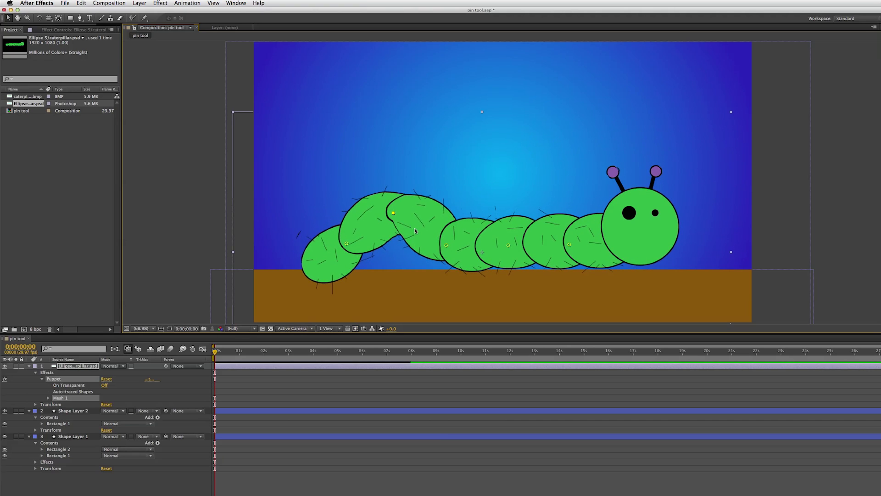
pyautogui.press('super+z')
pyautogui.moveTo(397, 244); pyautogui.dragTo(392, 243)
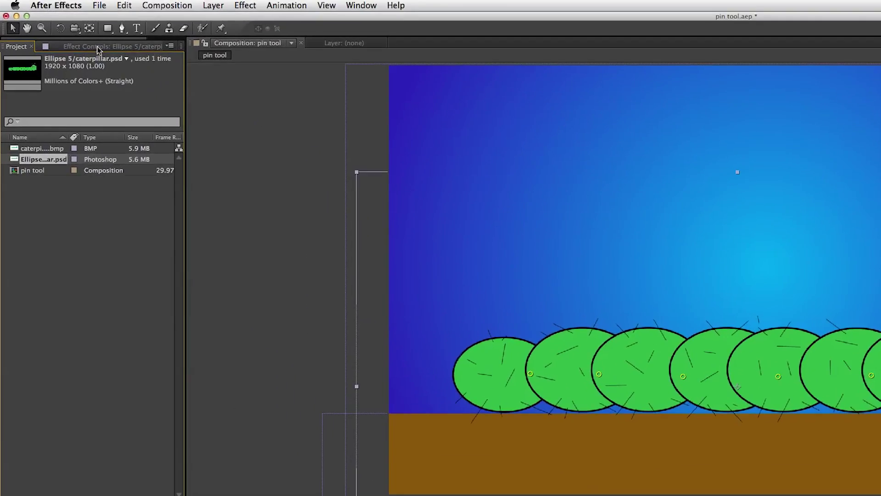
pyautogui.click(61, 29)
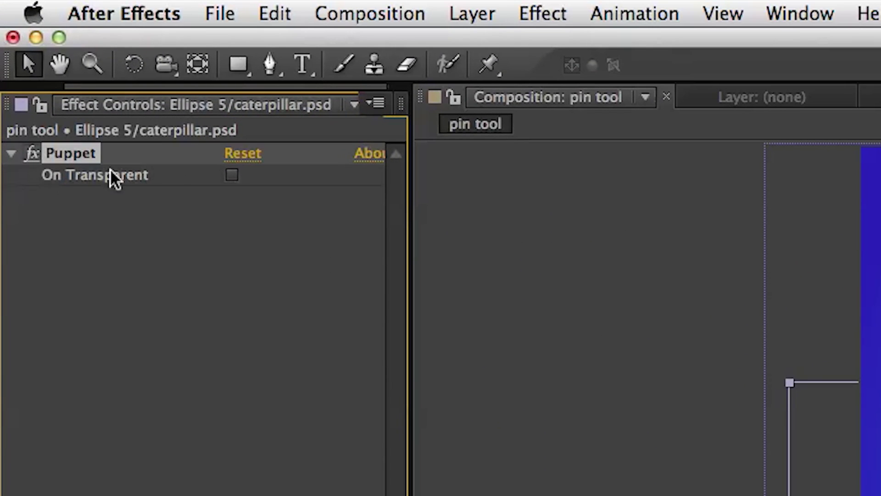
# - Enable On Transparent and raise Mesh 1's Triangles to 910
pyautogui.click(232, 175)
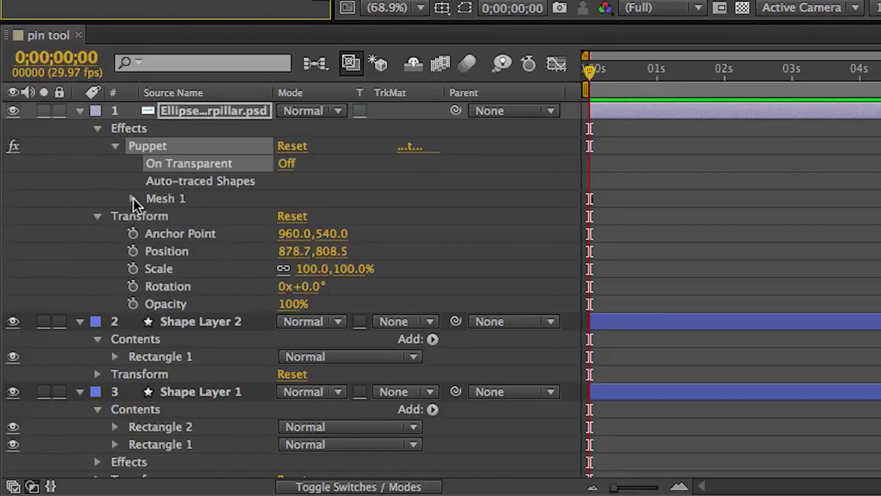
pyautogui.click(133, 198)
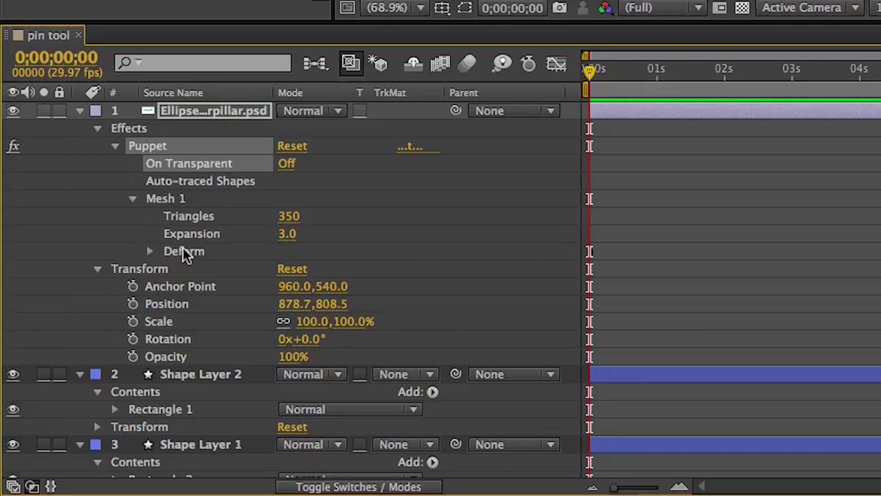
pyautogui.moveTo(287, 218); pyautogui.dragTo(370, 223)
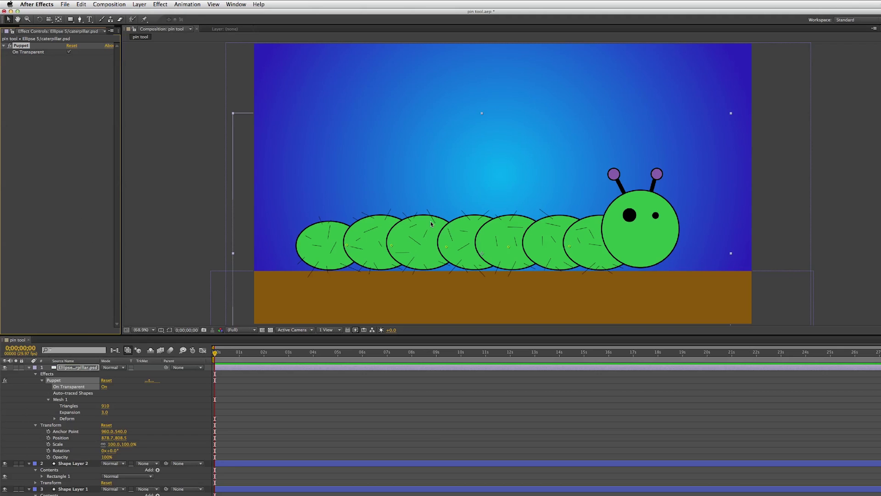
# - Expand Deform to list Puppet Pins 1–5, each showing its position keyframe at 0 s
pyautogui.moveTo(391, 247)
pyautogui.mouseDown()
pyautogui.moveTo(391, 231)
pyautogui.moveTo(394, 246)
pyautogui.mouseUp()
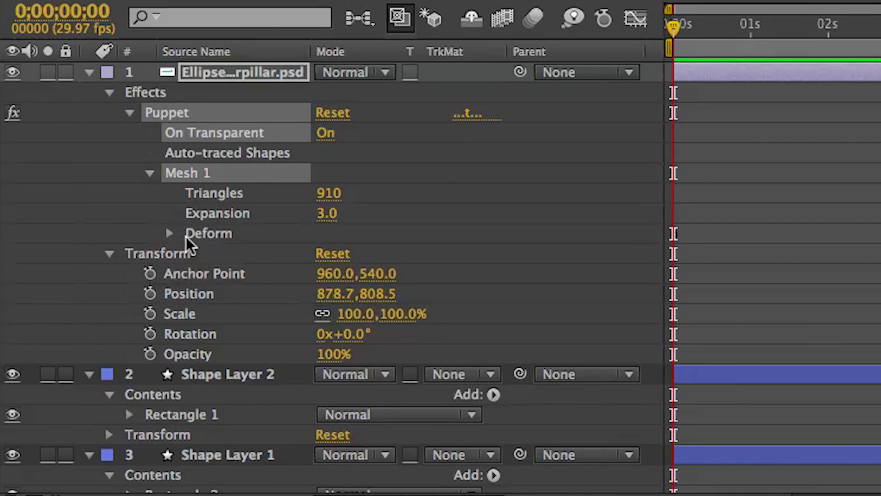
pyautogui.click(170, 234)
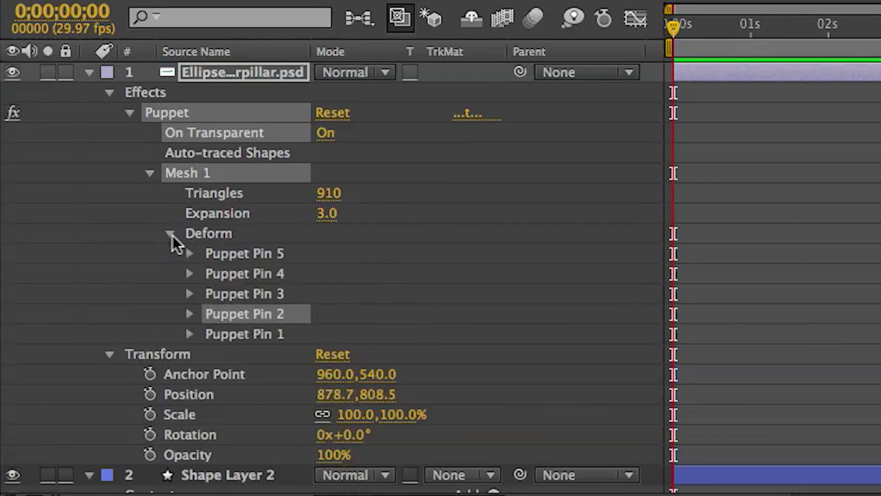
pyautogui.click(188, 334)
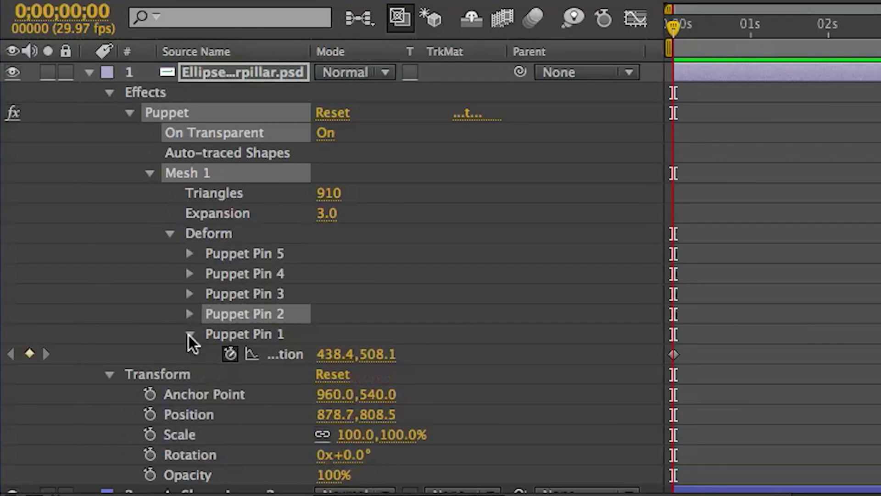
pyautogui.click(189, 314)
pyautogui.click(189, 293)
pyautogui.click(189, 274)
pyautogui.click(189, 253)
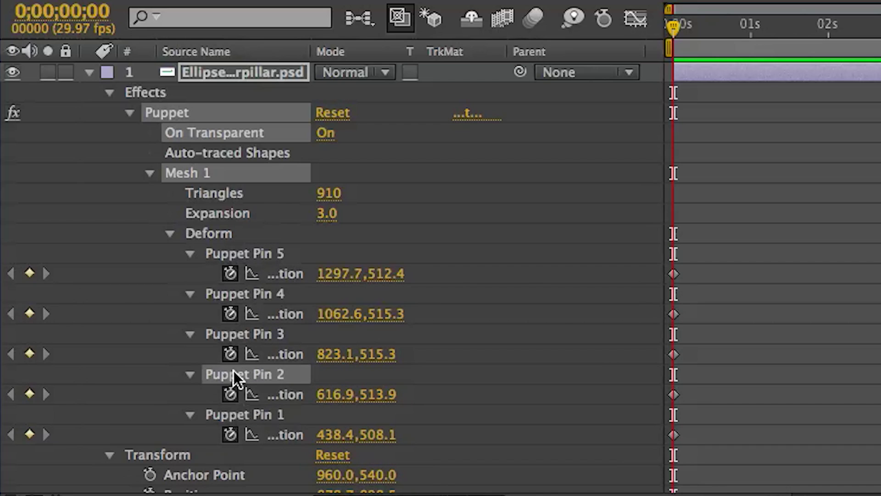
# - At 0;00, raise Puppet Pins 2, 3 and 4 so the caterpillar's body arches in a wave
pyautogui.moveTo(679, 20); pyautogui.dragTo(712, 29)
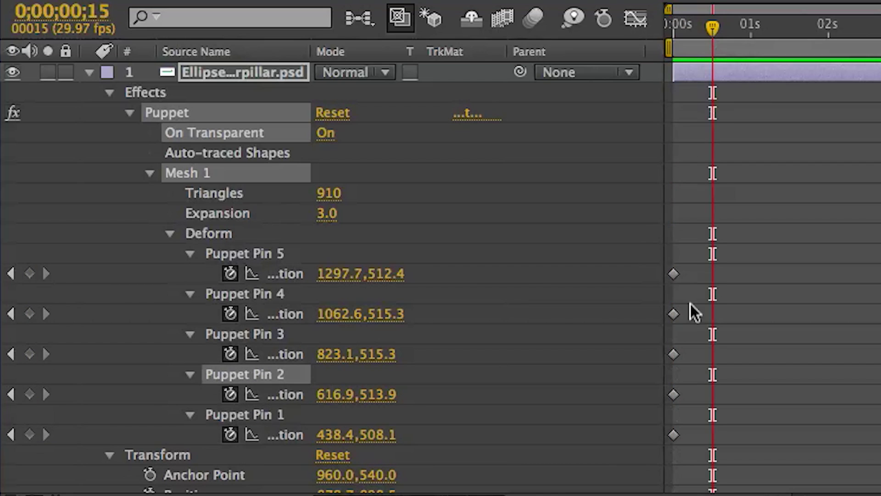
pyautogui.moveTo(684, 271); pyautogui.dragTo(669, 444)
pyautogui.click(765, 437)
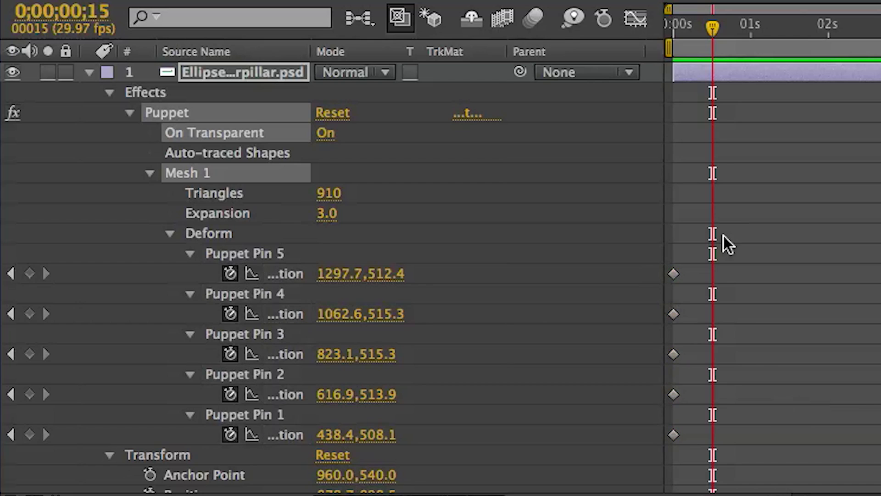
pyautogui.moveTo(709, 48); pyautogui.dragTo(674, 41)
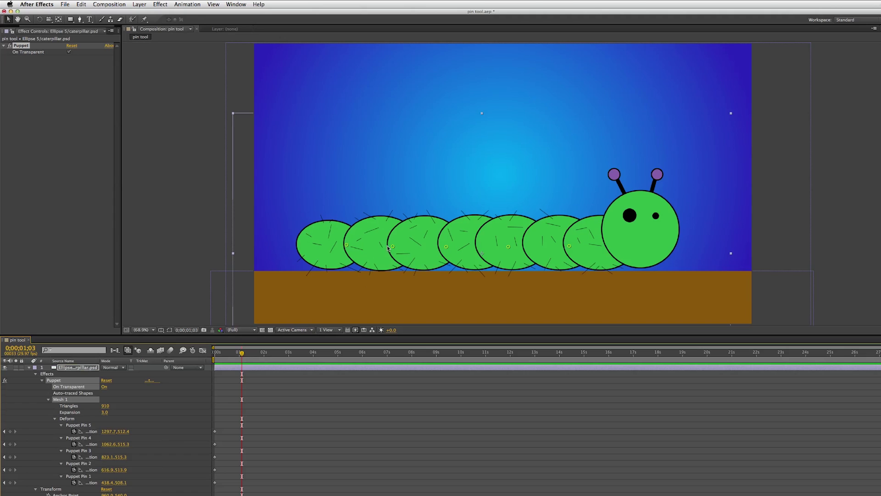
pyautogui.moveTo(393, 246)
pyautogui.mouseDown()
pyautogui.moveTo(393, 216)
pyautogui.moveTo(391, 246)
pyautogui.mouseUp()
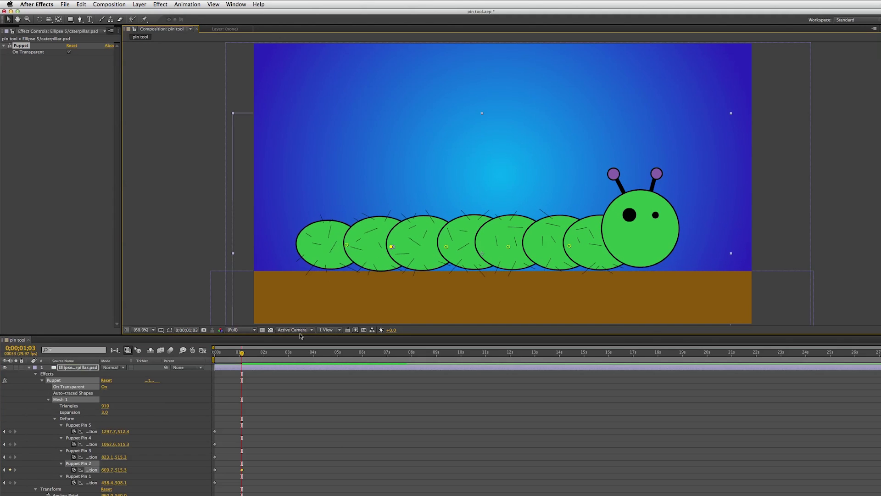
pyautogui.moveTo(242, 352); pyautogui.dragTo(215, 353)
pyautogui.click(504, 243)
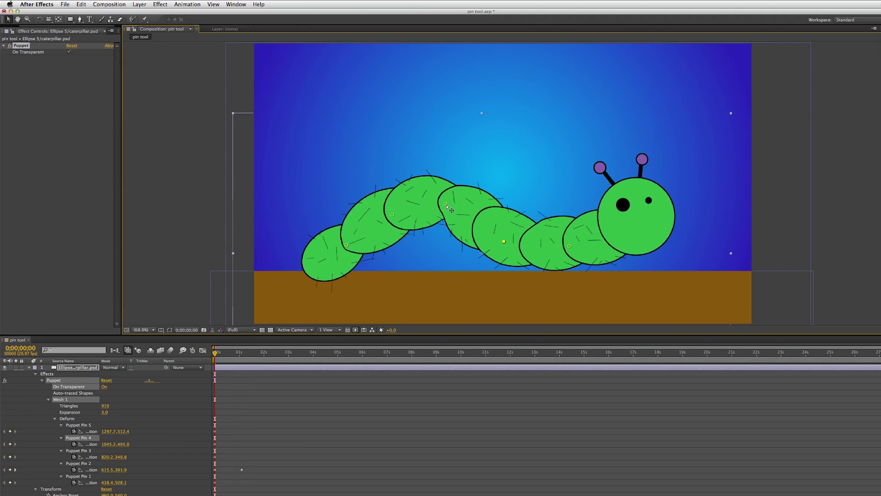
# - Lower Puppet Pins 2, 3 and 4 to flatten the body, then select the Puppet Starch Tool
pyautogui.moveTo(447, 206); pyautogui.dragTo(449, 241)
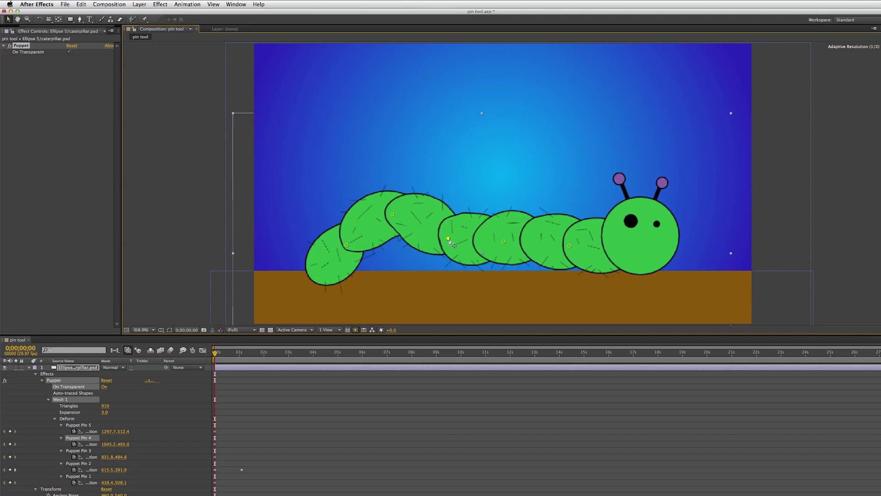
pyautogui.moveTo(393, 214); pyautogui.dragTo(393, 248)
pyautogui.moveTo(448, 240); pyautogui.dragTo(447, 249)
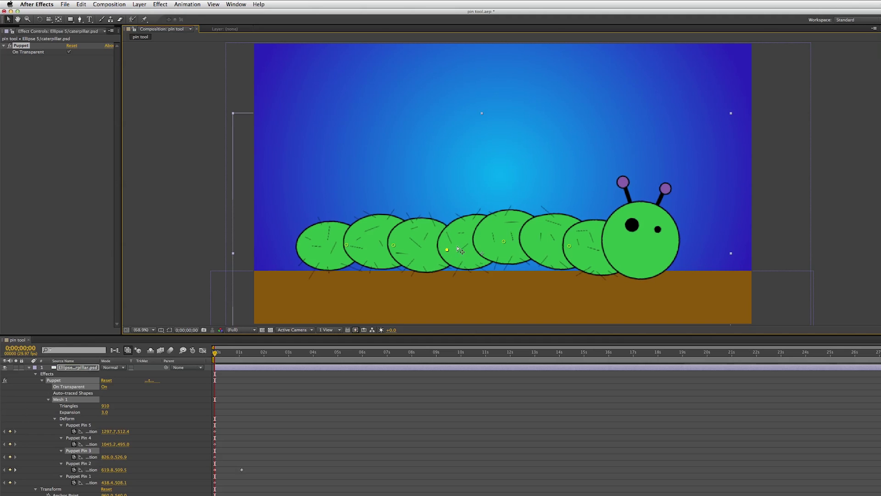
pyautogui.moveTo(504, 240); pyautogui.dragTo(504, 247)
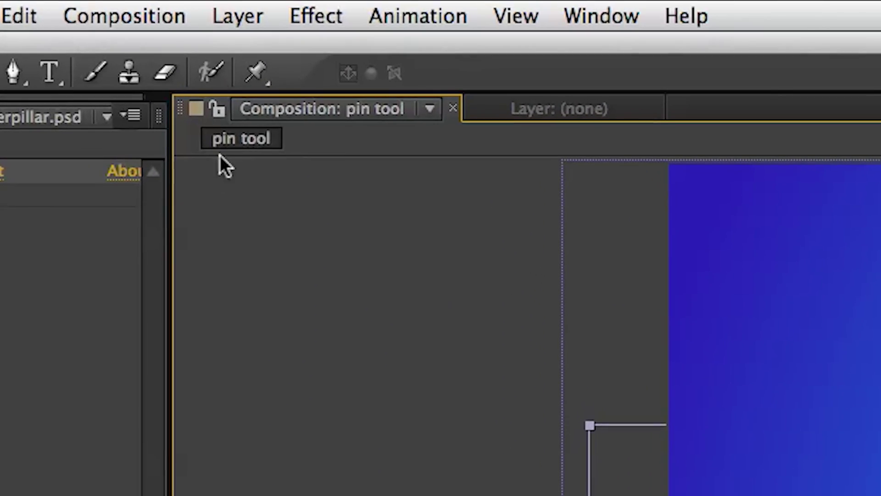
pyautogui.click(269, 75)
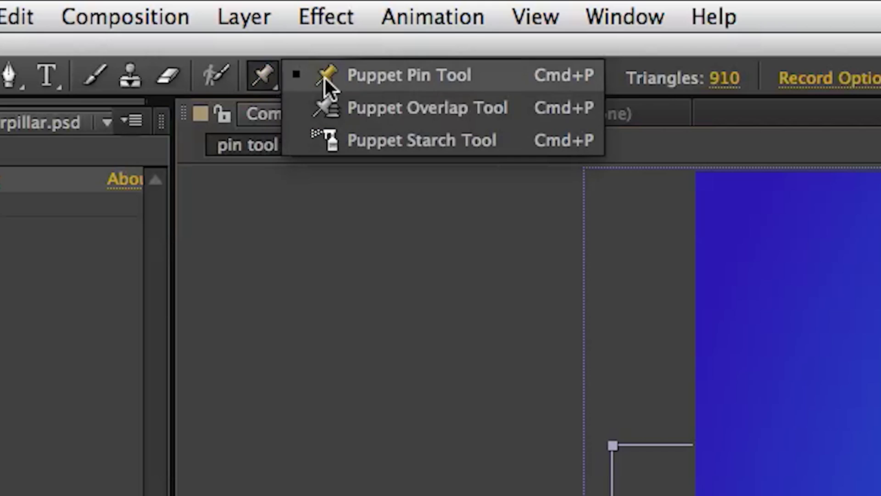
pyautogui.click(384, 133)
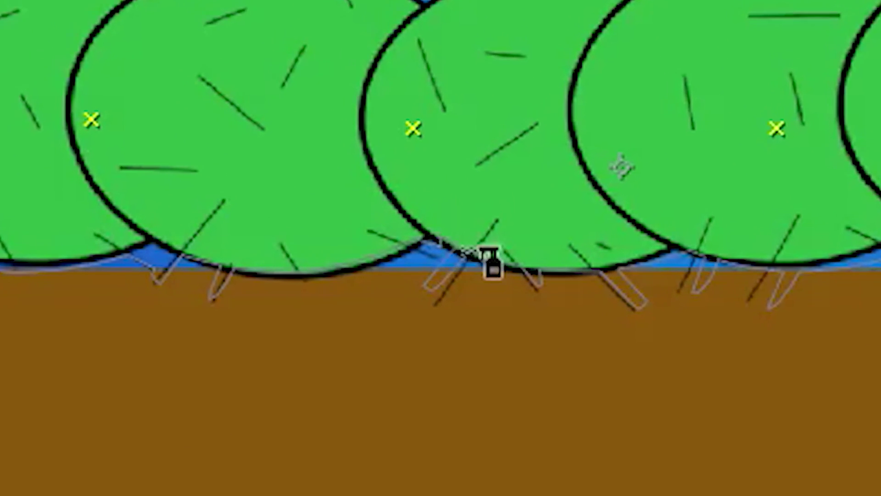
# - Add three starch points along the caterpillar's bottom edge beneath the middle segments
pyautogui.click(465, 248)
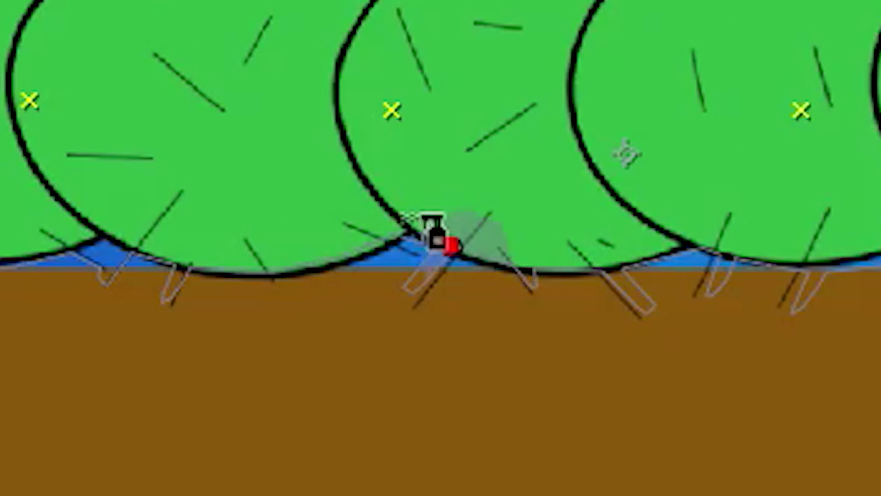
pyautogui.click(404, 221)
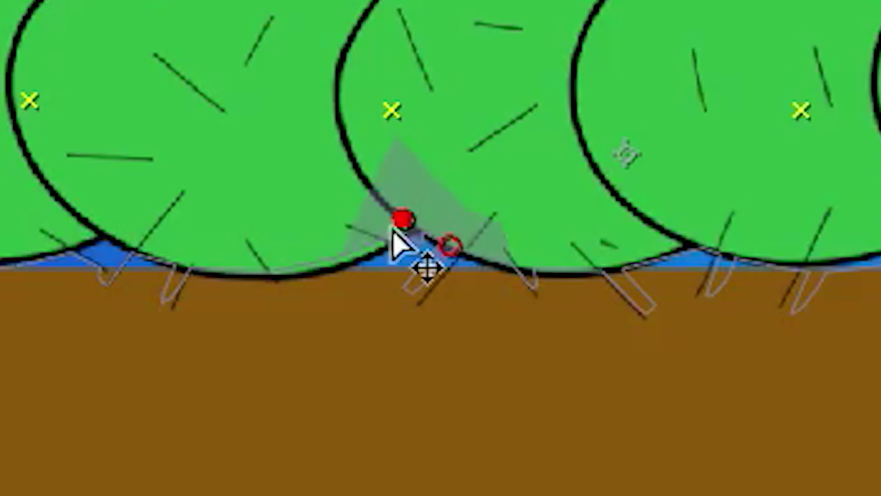
pyautogui.click(331, 266)
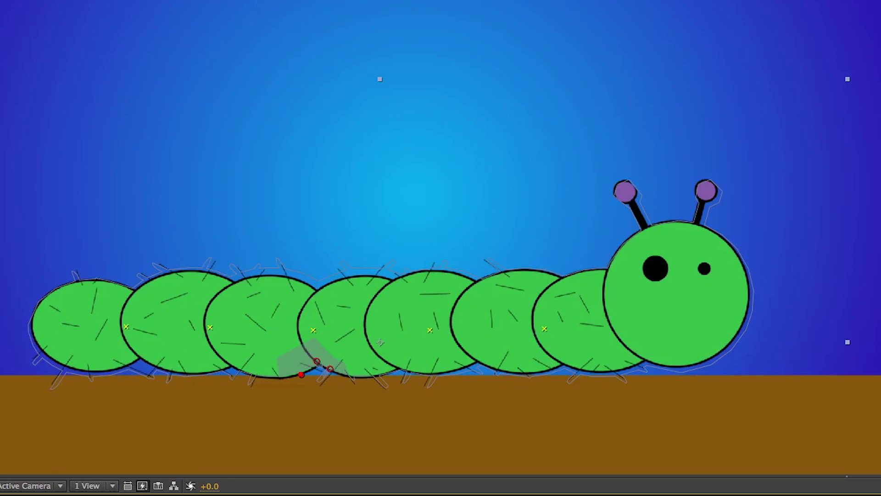
pyautogui.moveTo(314, 335); pyautogui.dragTo(305, 275)
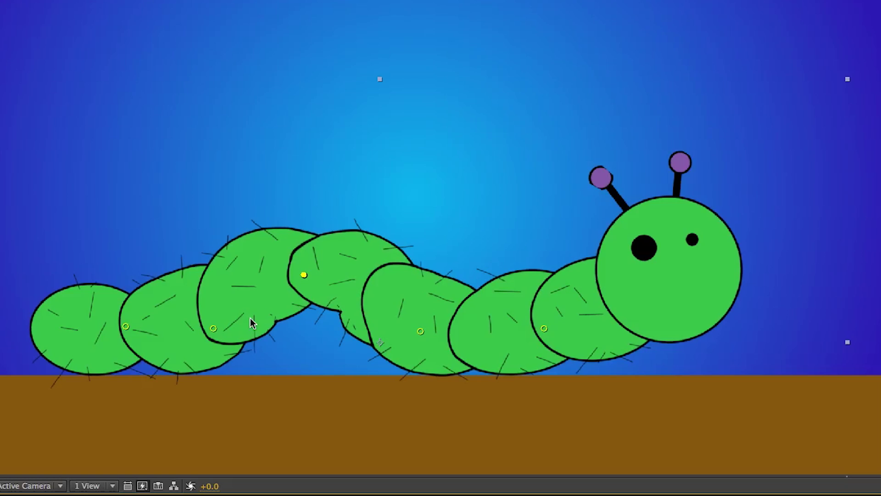
pyautogui.moveTo(213, 329); pyautogui.dragTo(197, 300)
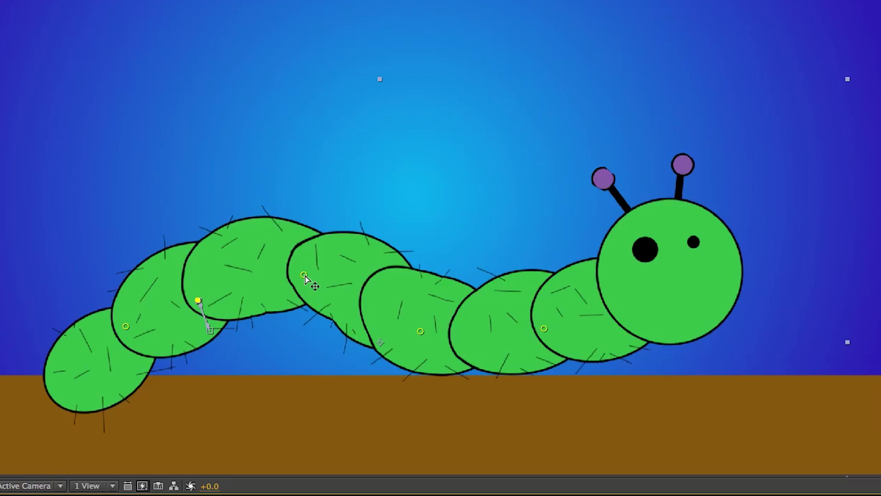
pyautogui.hotkey('ctrl', 'z')
pyautogui.hotkey('ctrl', 'z')
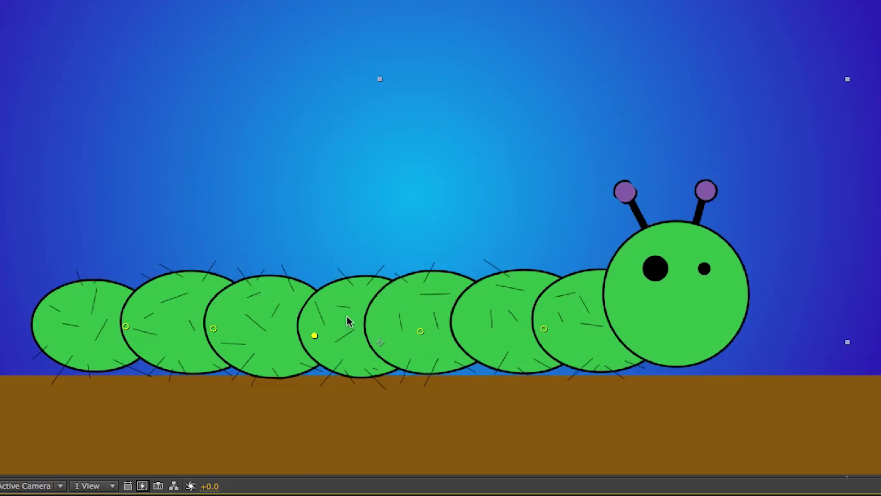
# - Add four more starch pins along the caterpillar's bottom edge across the middle segments
pyautogui.click(317, 362)
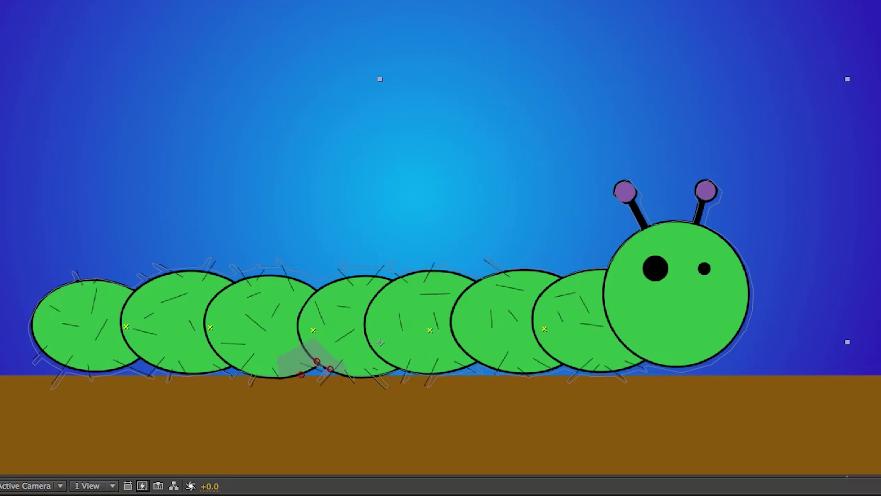
pyautogui.click(276, 381)
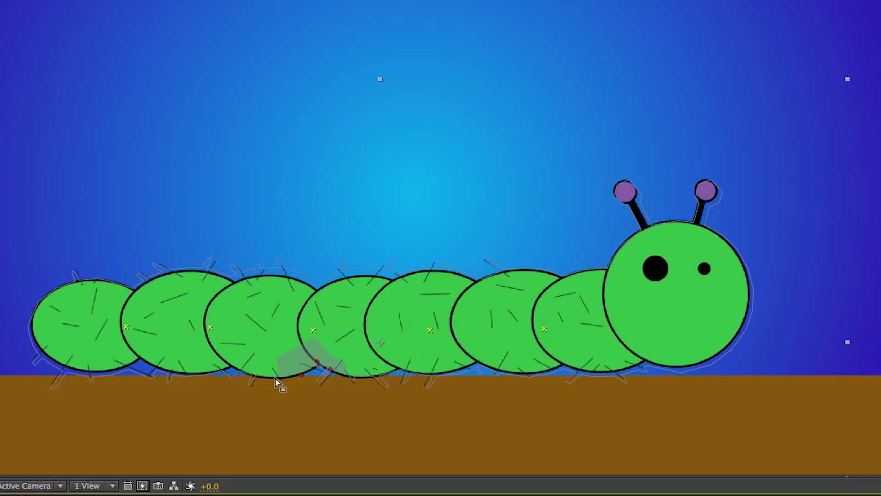
pyautogui.click(275, 374)
pyautogui.click(356, 374)
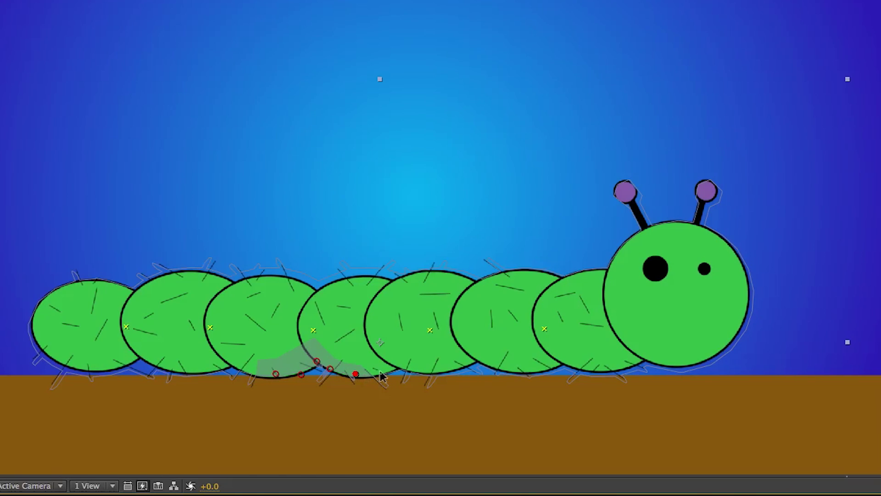
pyautogui.click(377, 372)
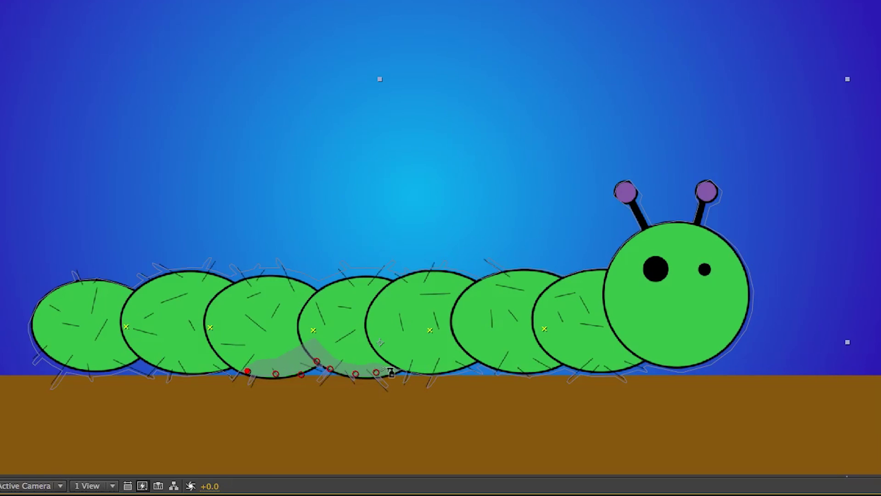
pyautogui.hotkey('ctrl', 'p')
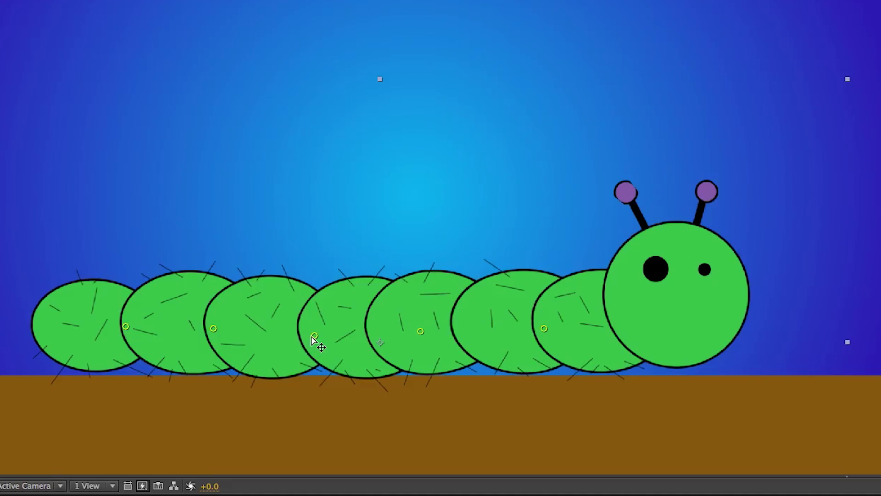
# - Drag the middle, tail and head pins to arch the body upward with the tail curling down
pyautogui.moveTo(314, 331); pyautogui.dragTo(308, 283)
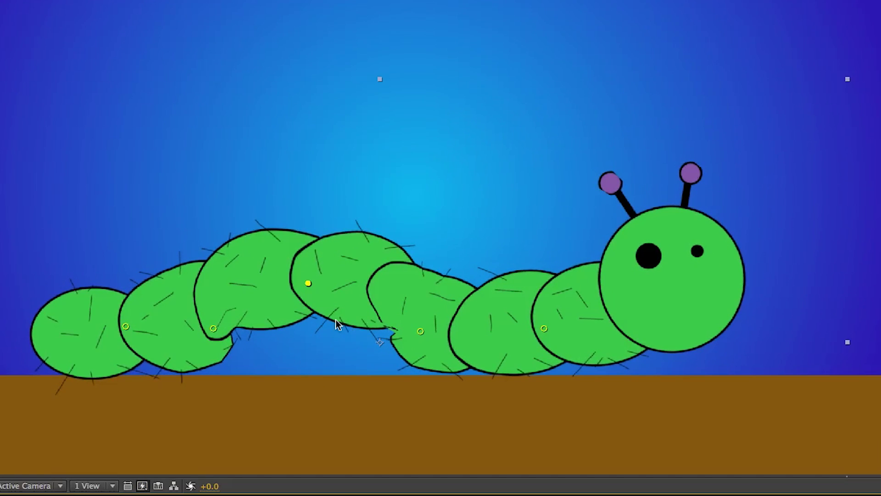
pyautogui.moveTo(214, 328); pyautogui.dragTo(181, 302)
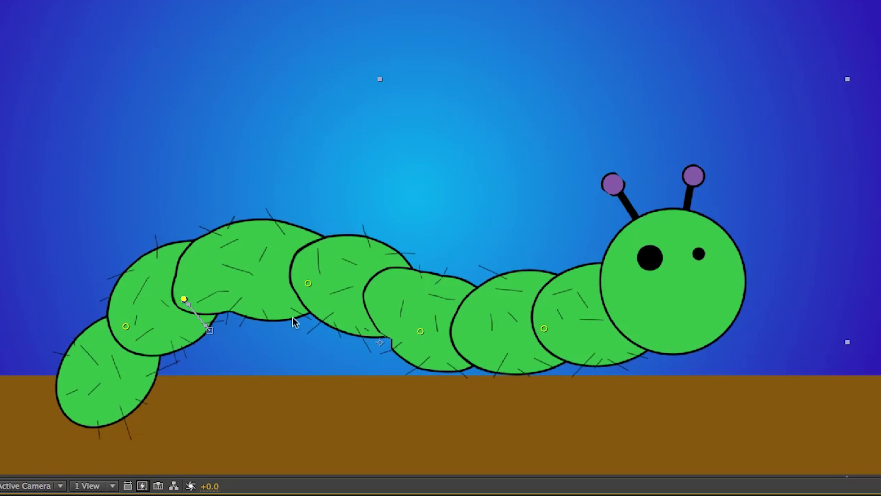
pyautogui.moveTo(420, 332); pyautogui.dragTo(422, 321)
pyautogui.moveTo(307, 284); pyautogui.dragTo(307, 266)
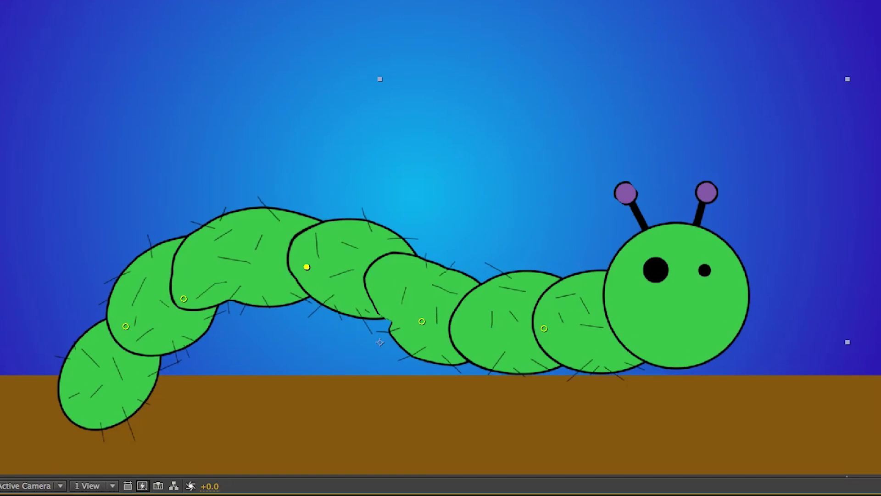
# - On the legs layer, delete three red starch pins along the bottom edge
pyautogui.hotkey('ctrl', 'Down')
pyautogui.click(248, 372)
pyautogui.press('Delete')
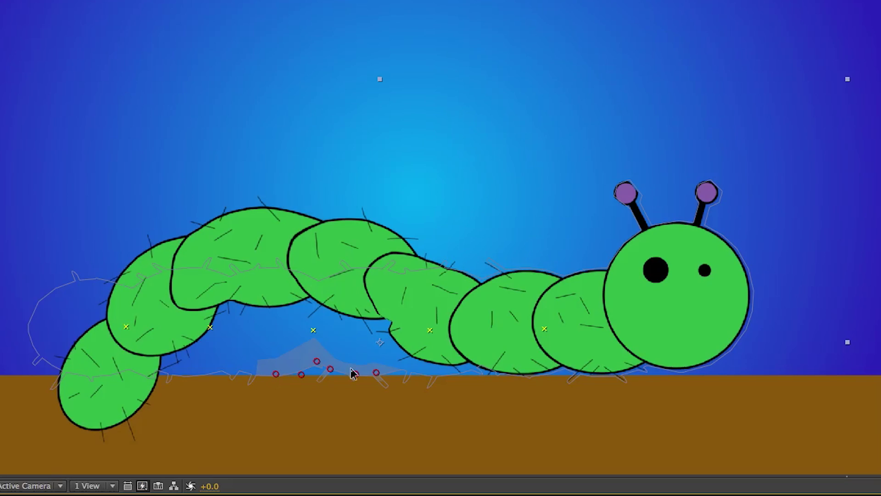
pyautogui.click(375, 374)
pyautogui.press('Delete')
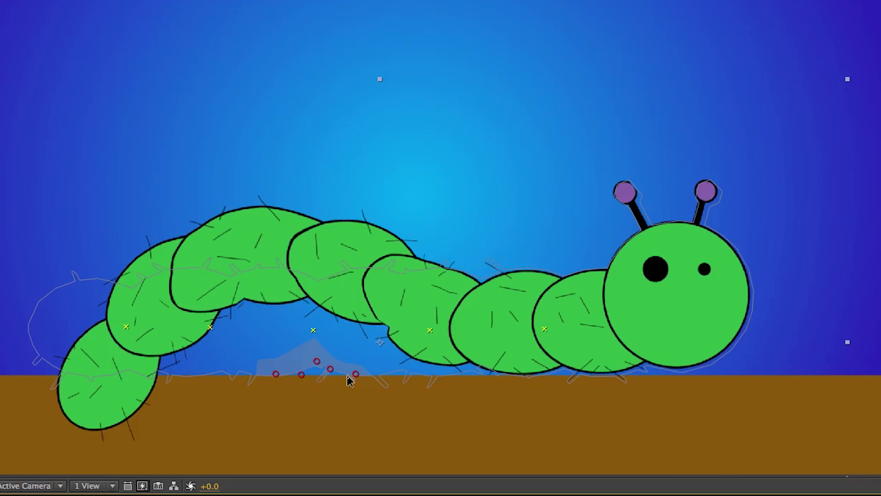
pyautogui.click(356, 374)
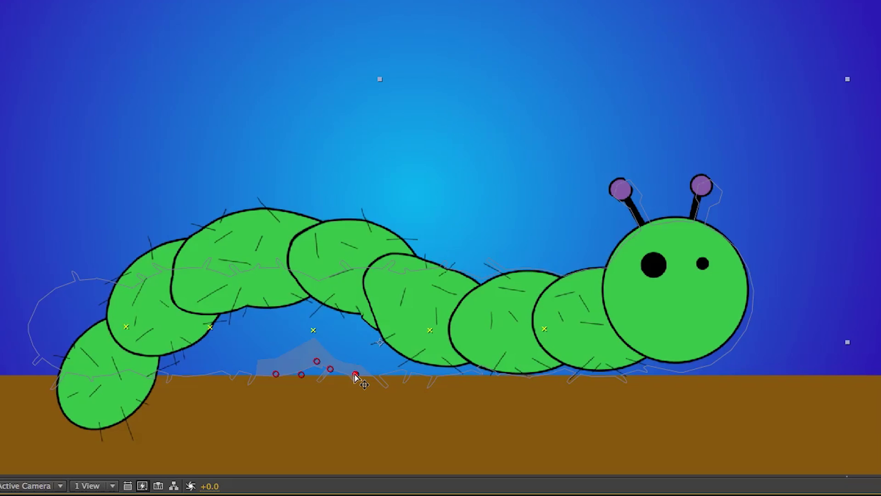
pyautogui.press('Delete')
pyautogui.press('Delete')
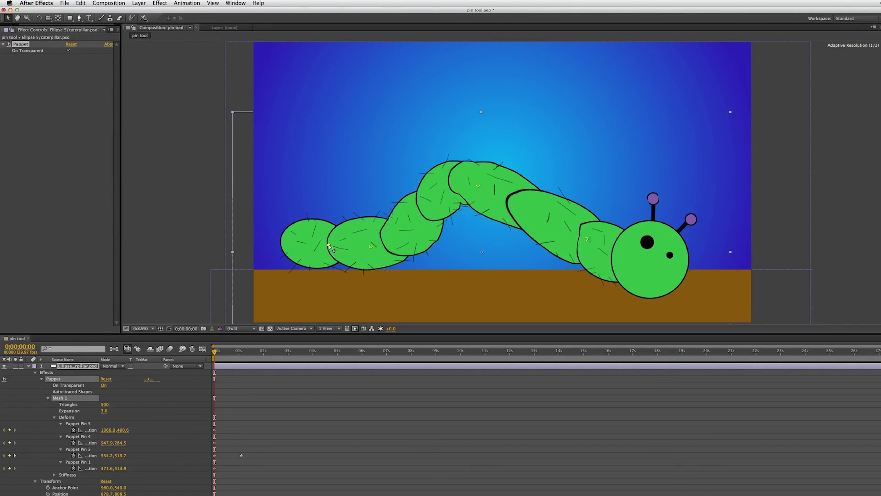
# - Drag the tail pin so the tail stretches flat along the ground, then pick the Puppet Overlap tool
pyautogui.moveTo(283, 250); pyautogui.dragTo(338, 243)
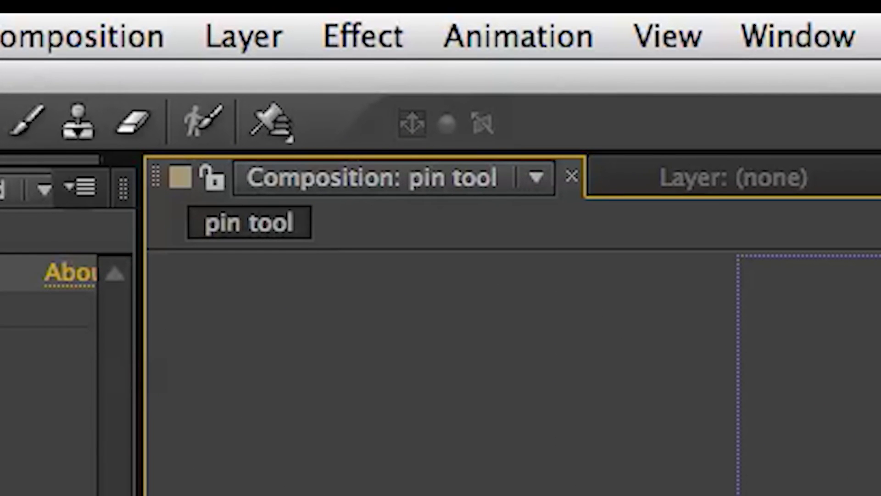
pyautogui.click(280, 130)
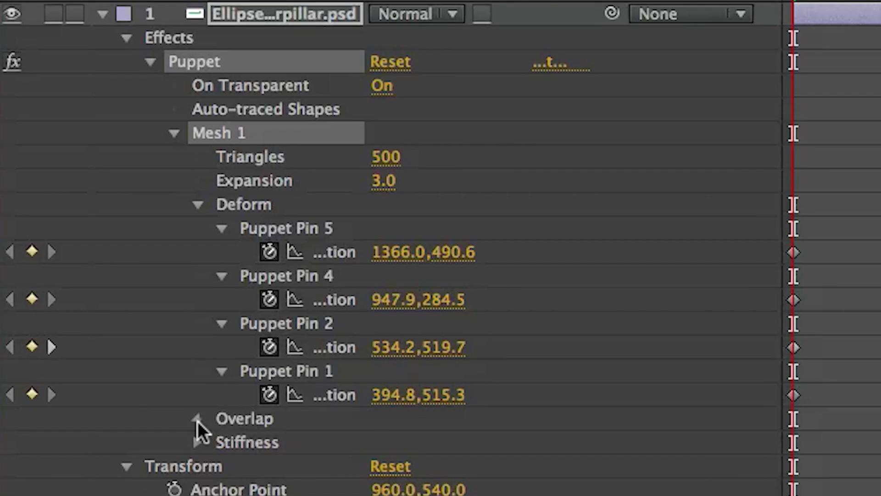
# - Raise Overlap 1's Extent on the tail segment from 15 to 45
pyautogui.click(54, 474)
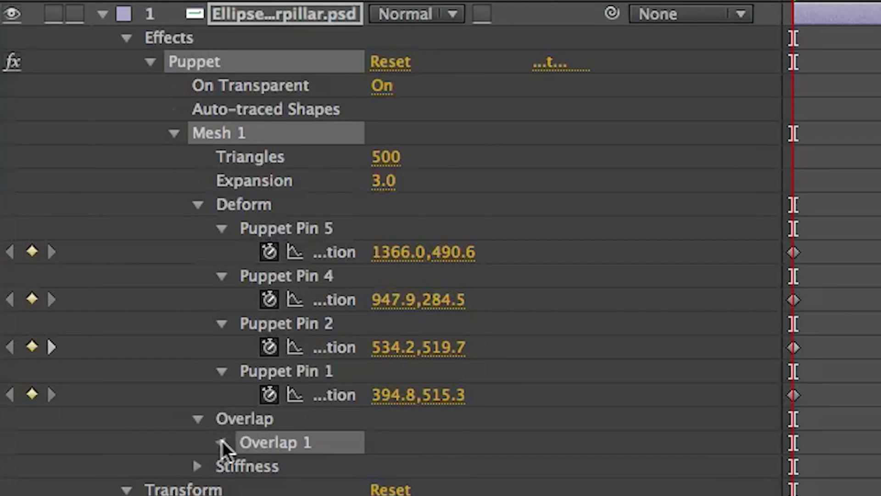
pyautogui.click(222, 443)
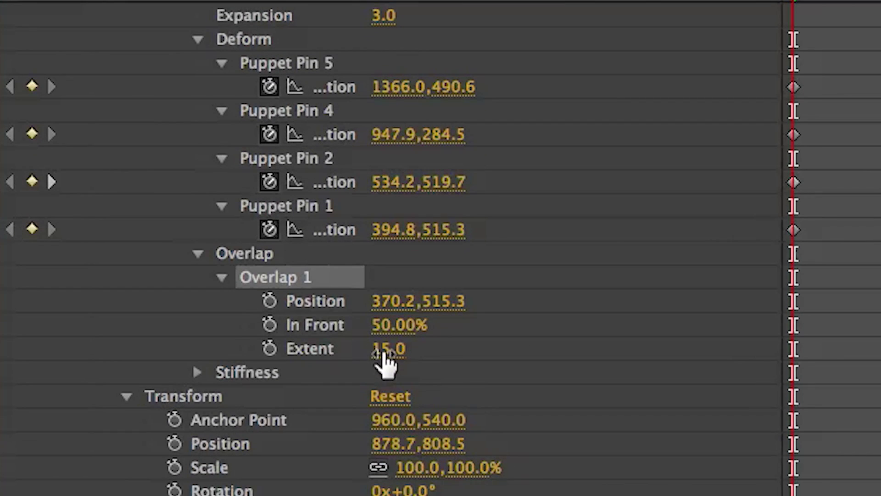
pyautogui.click(388, 349)
pyautogui.write('45')
pyautogui.press('Return')
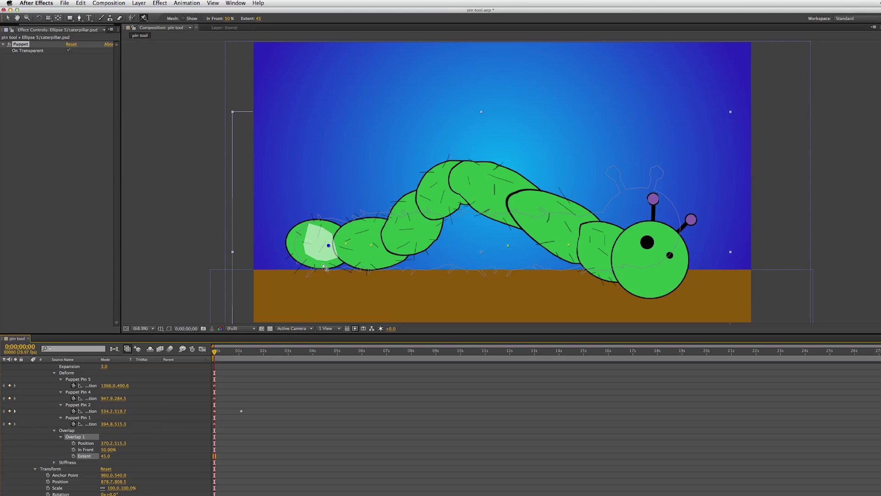
# - Scrub Overlap 1's Extent to 141 and keep its In Front value at 50%
pyautogui.moveTo(106, 456); pyautogui.dragTo(146, 460)
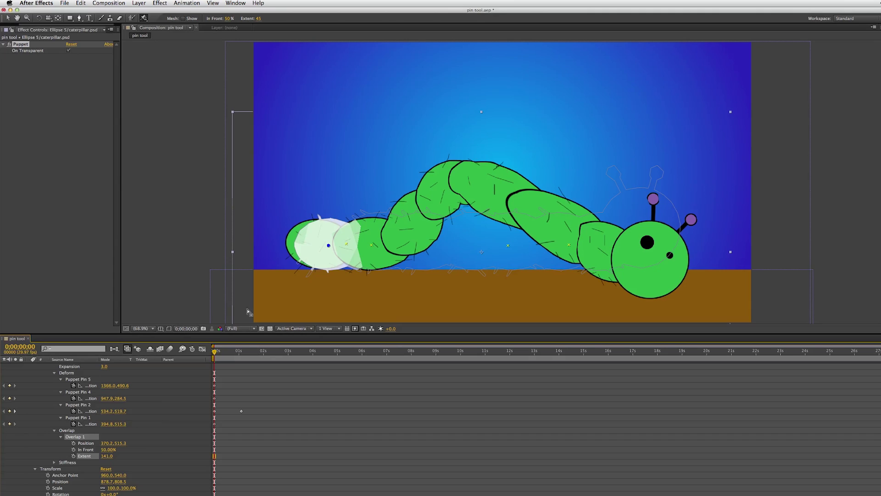
pyautogui.moveTo(110, 453)
pyautogui.mouseDown()
pyautogui.moveTo(96, 450)
pyautogui.moveTo(193, 448)
pyautogui.moveTo(120, 451)
pyautogui.mouseUp()
pyautogui.click(107, 449)
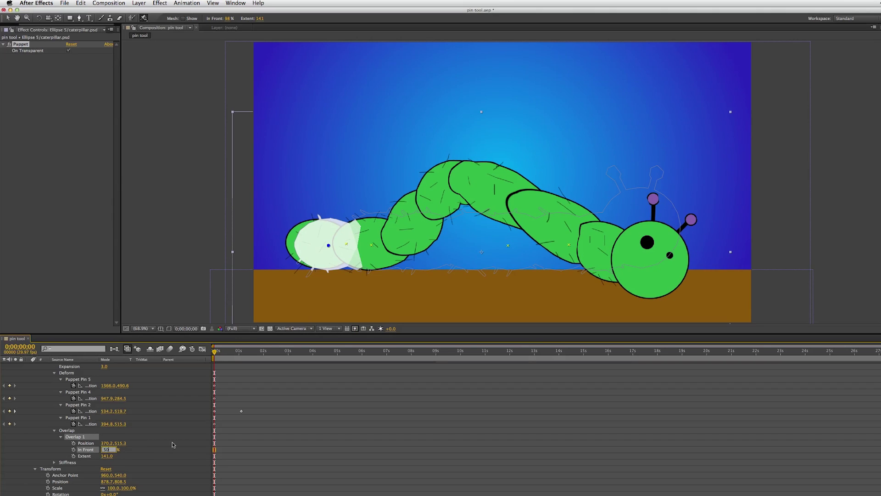
pyautogui.press('Return')
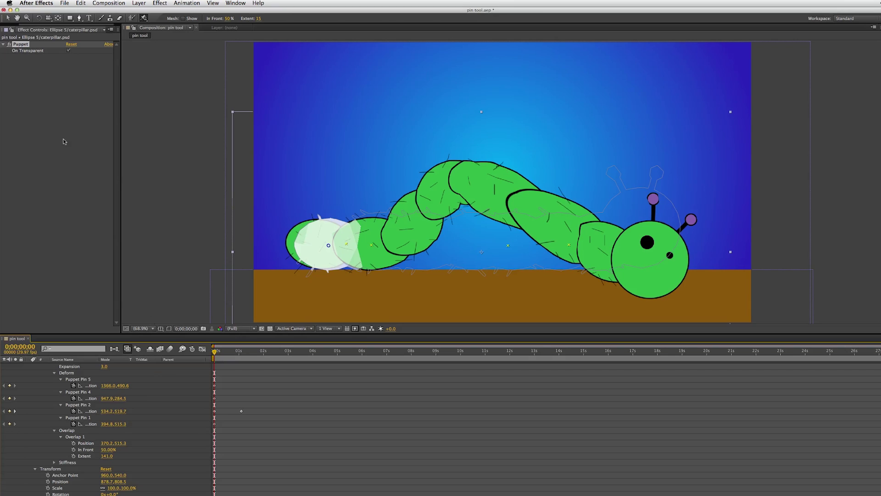
pyautogui.click(7, 18)
# - Drag Puppet Pin 1 up and left to 541.5, 371.6, standing the tail upright
pyautogui.moveTo(335, 246); pyautogui.dragTo(396, 222)
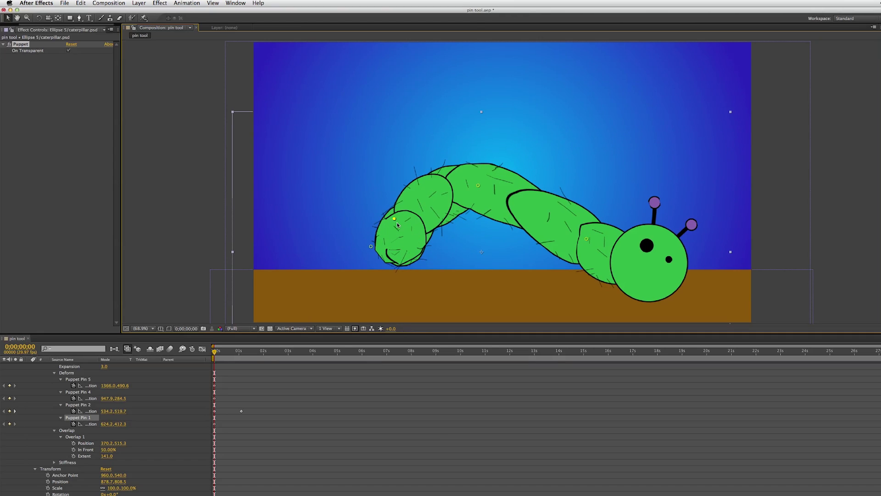
pyautogui.moveTo(396, 222); pyautogui.dragTo(373, 209)
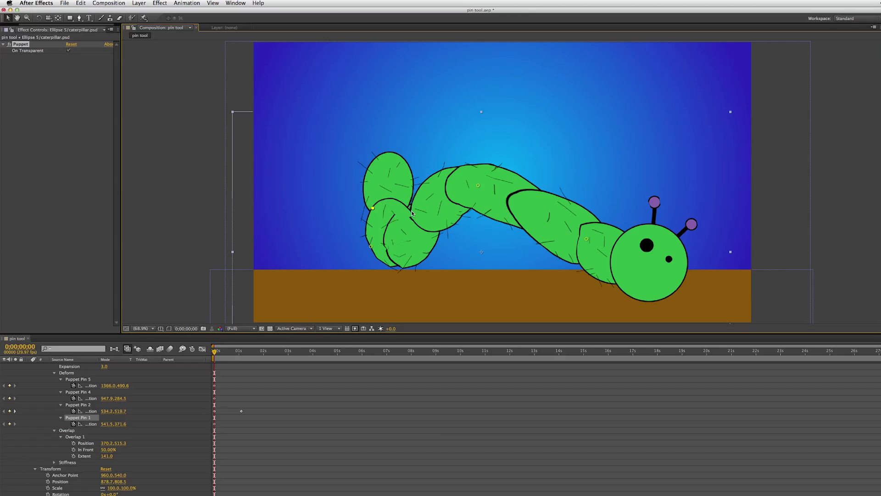
pyautogui.click(76, 438)
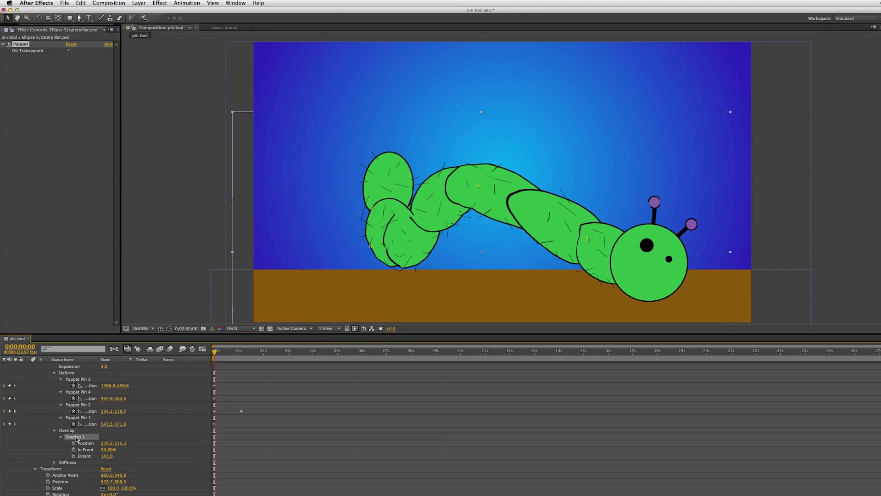